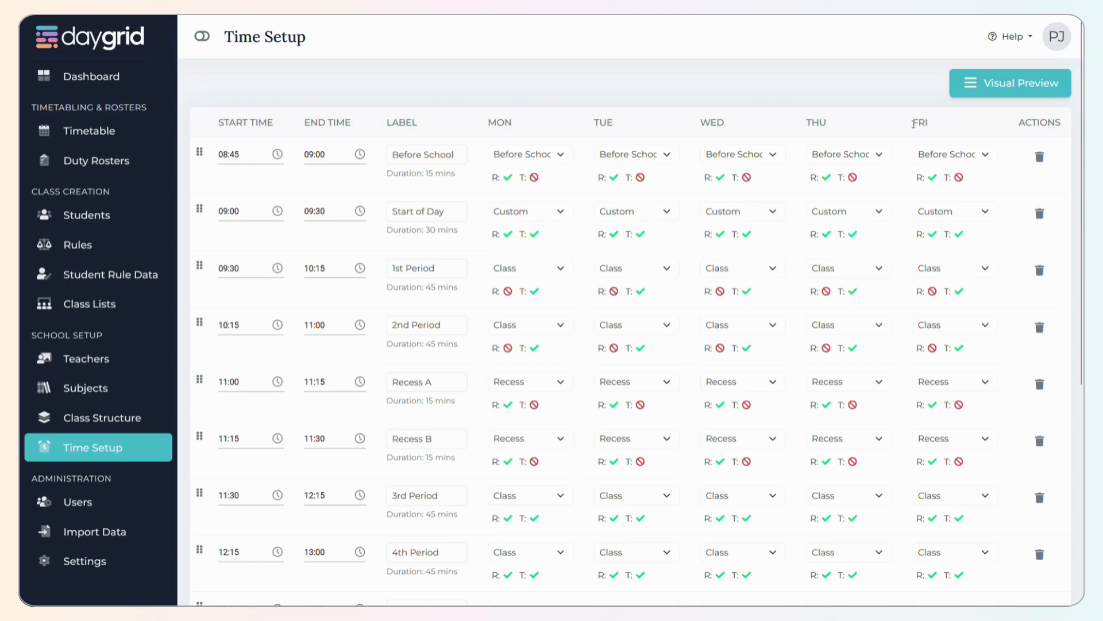
- View the visual preview of the school day, close it and look through the list of time periods
left_click(1021, 88)
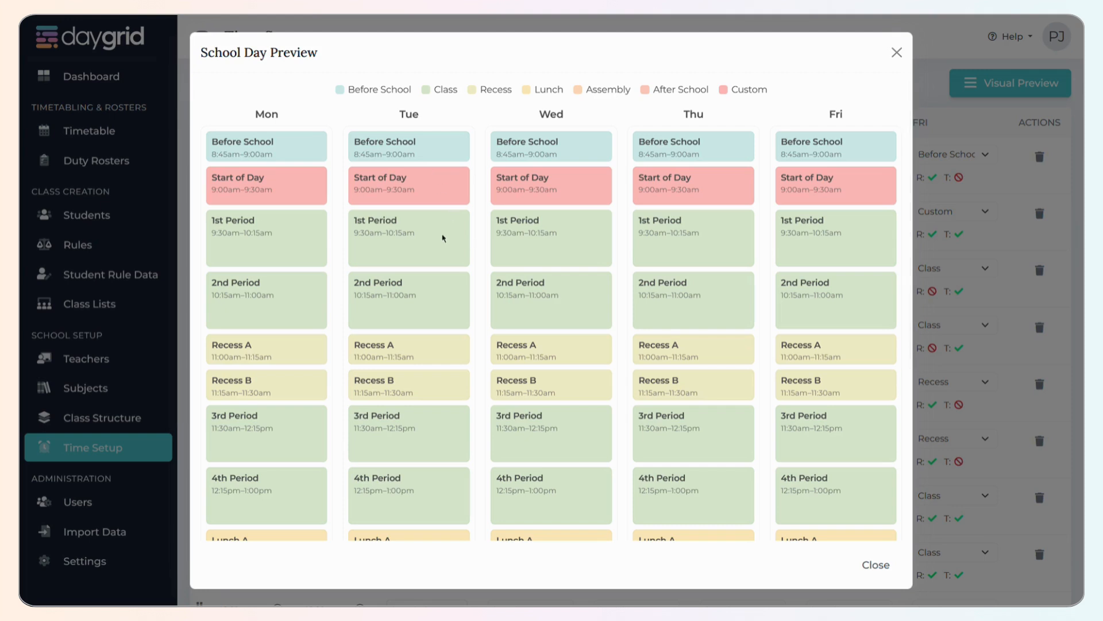
left_click(897, 53)
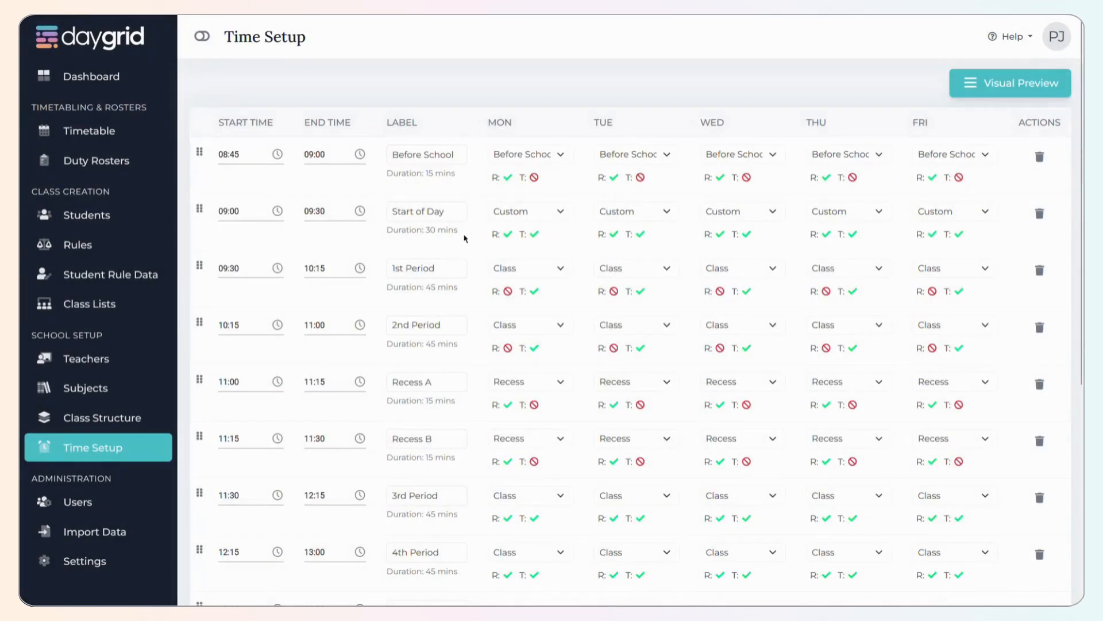
scroll(465, 239, "down", 5)
scroll(475, 350, "up", 5)
- Set the end time of the Start of Day period to 09:50
left_click(319, 211)
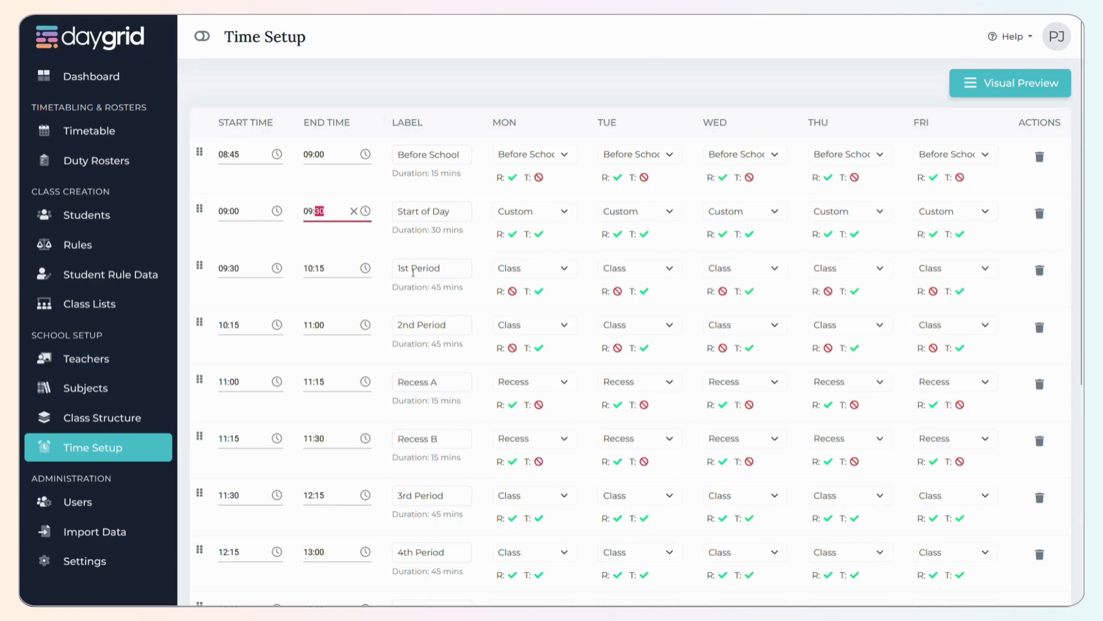
type("15")
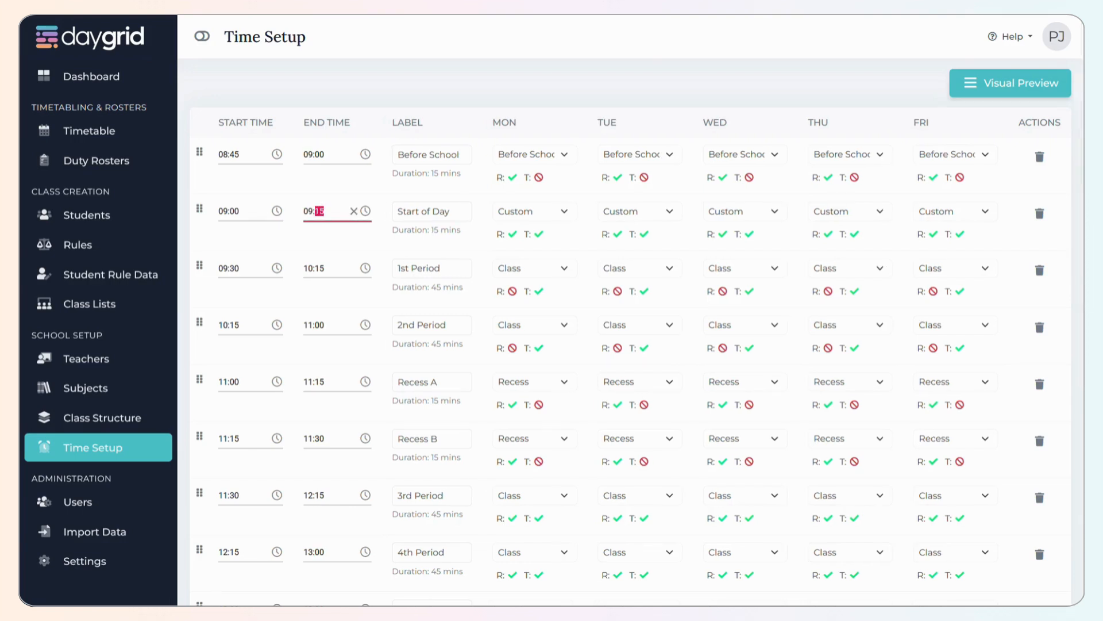
type("04")
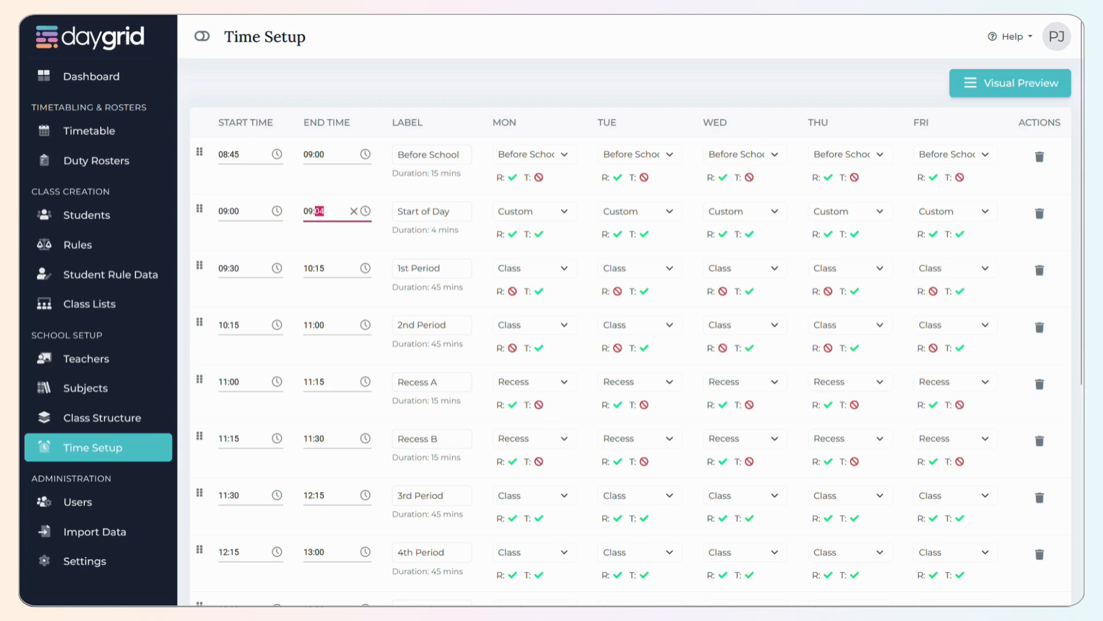
type("45")
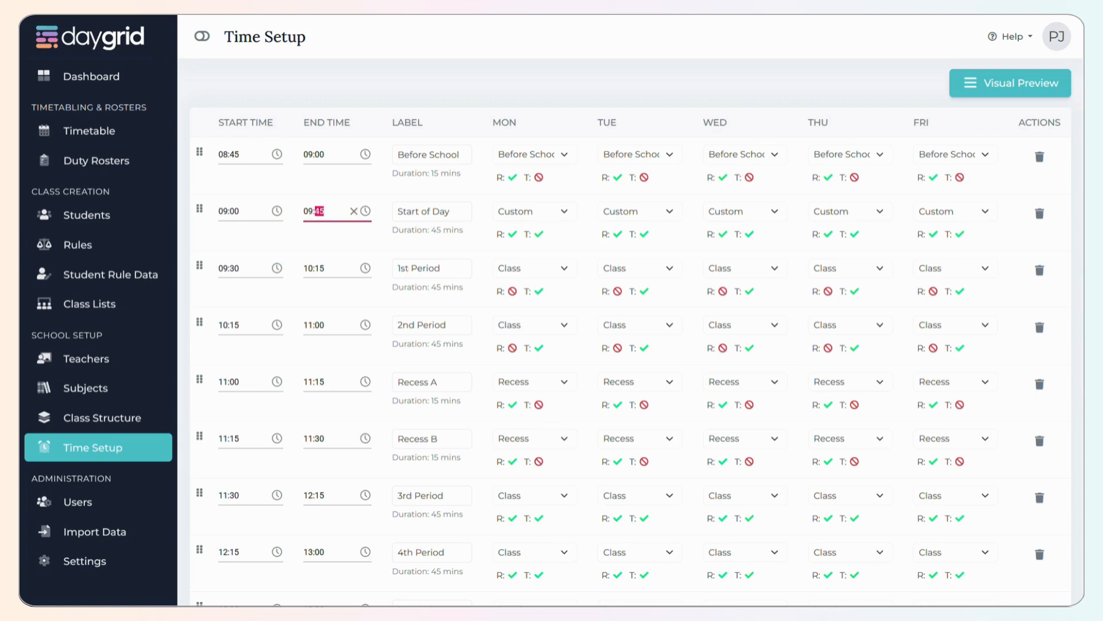
type("50")
key("Tab")
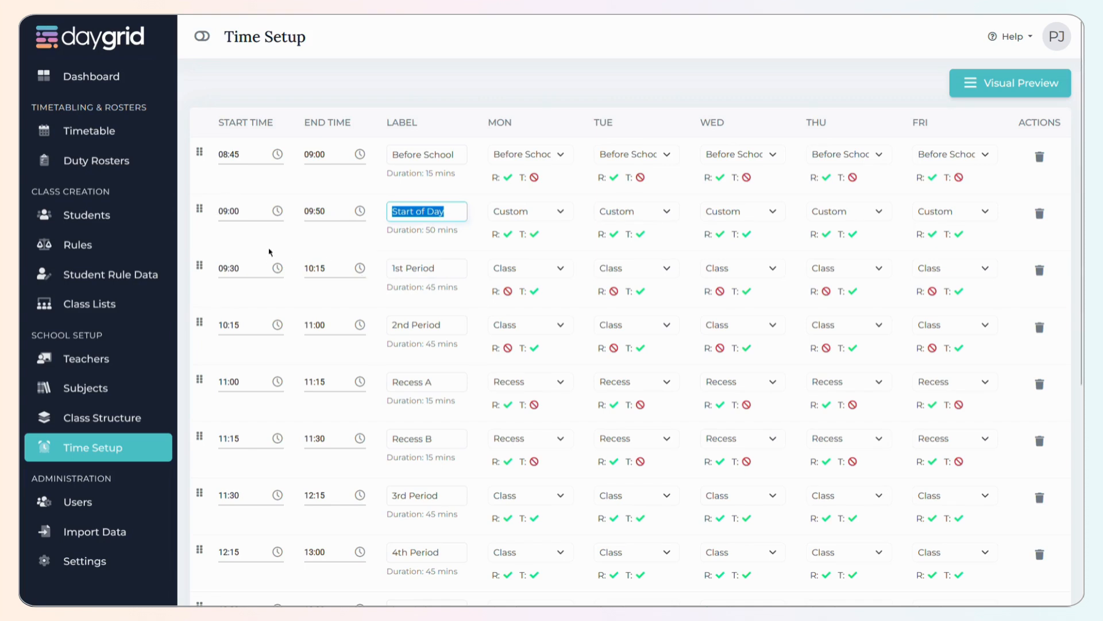
- Set the 1st Period to start at 09:50 and end at 10:40
left_click(242, 221)
left_click(251, 264)
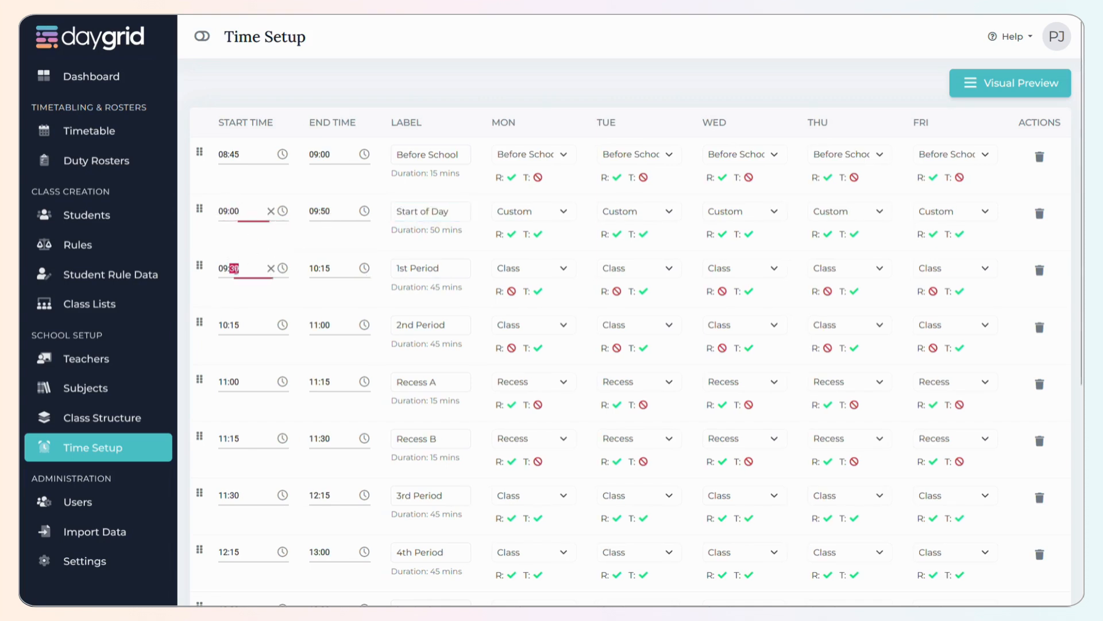
type("50")
key("Tab")
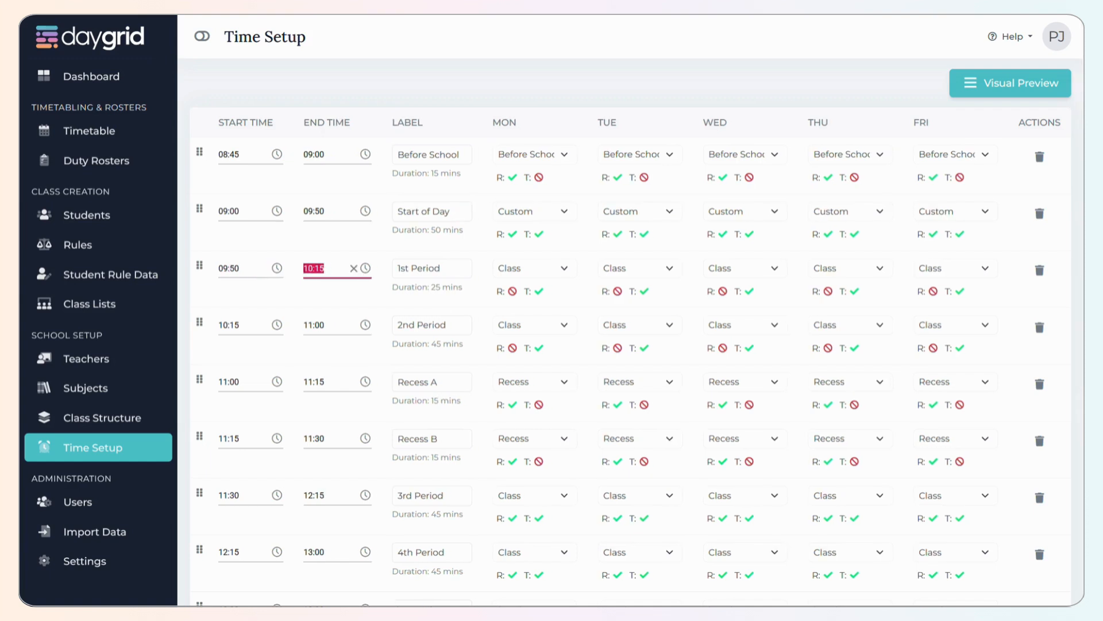
key("Tab")
type("40")
key("Tab")
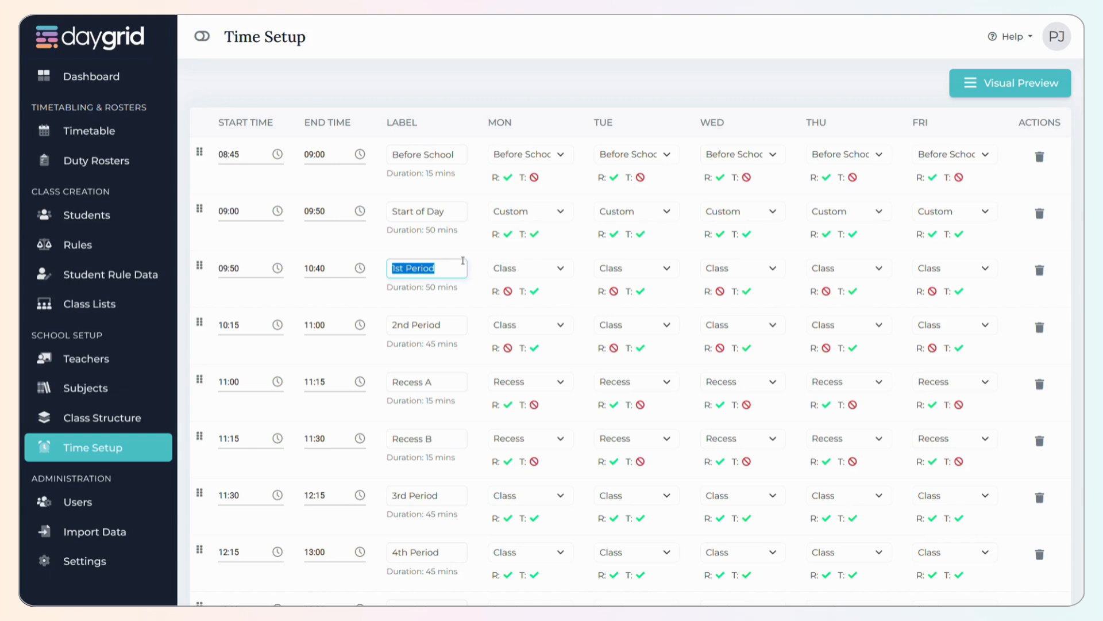
- Examine the period type choices for Monday in the 1st Period and Before School rows without changing them
key("Tab")
key("Tab")
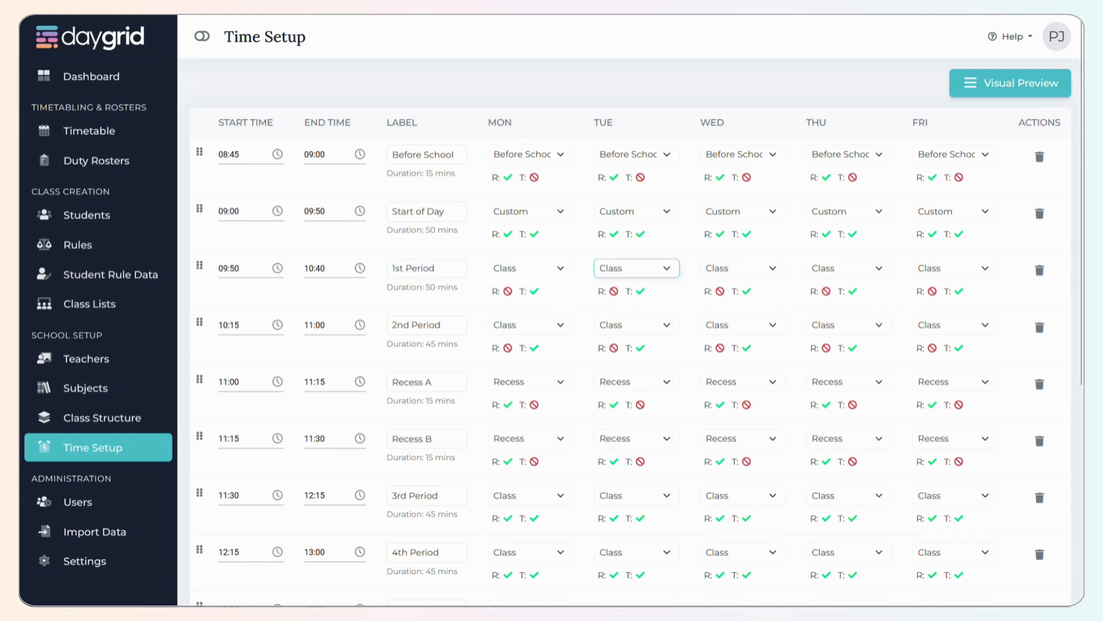
left_click(532, 268)
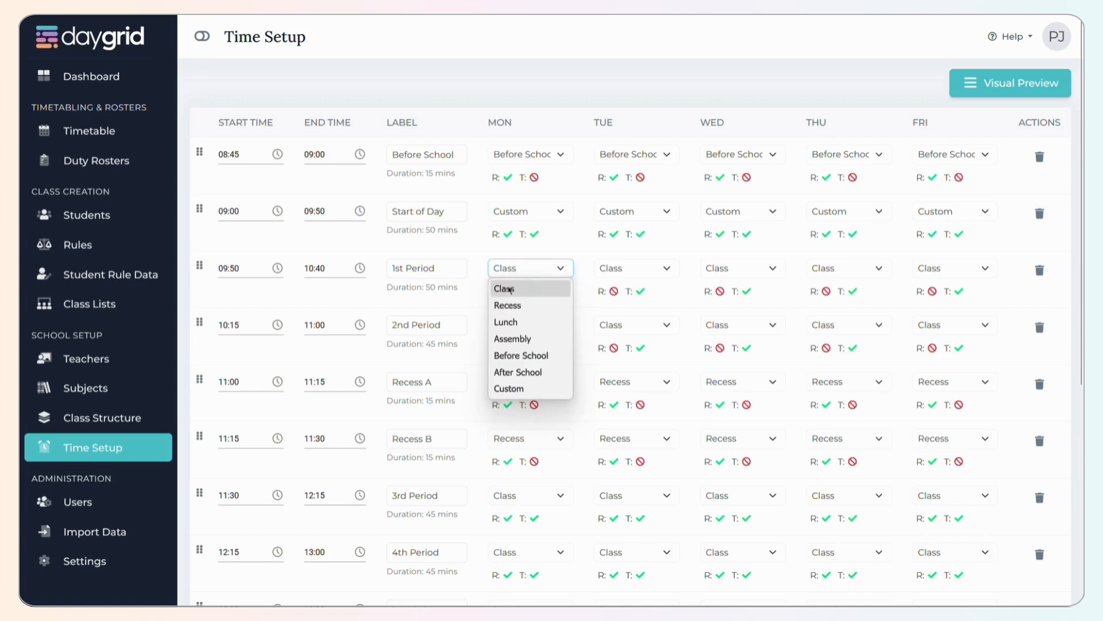
left_click(564, 250)
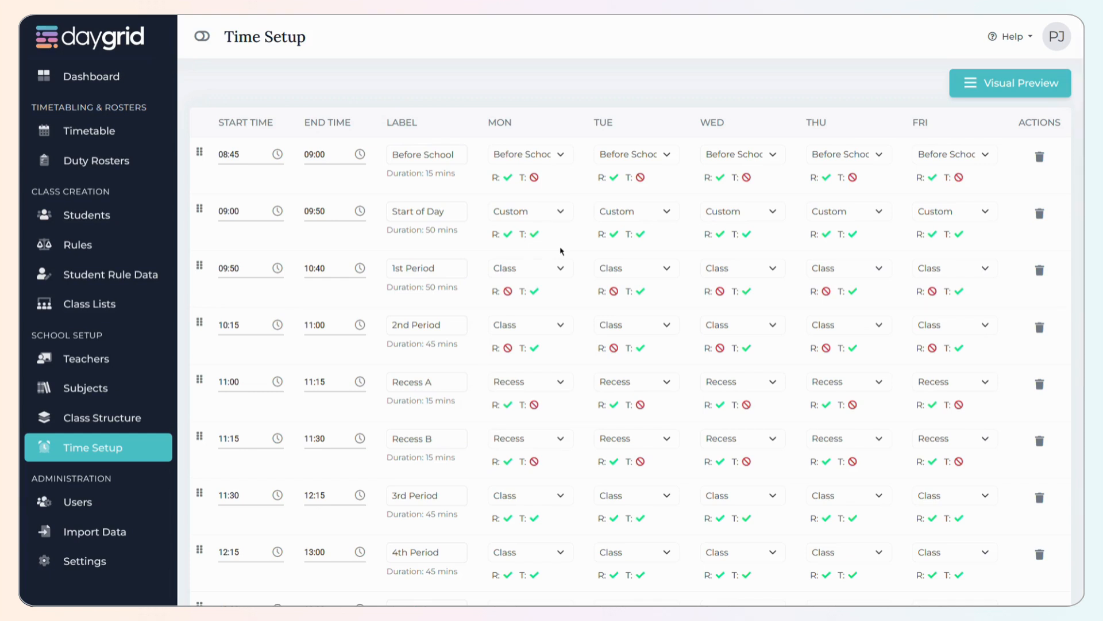
left_click(569, 160)
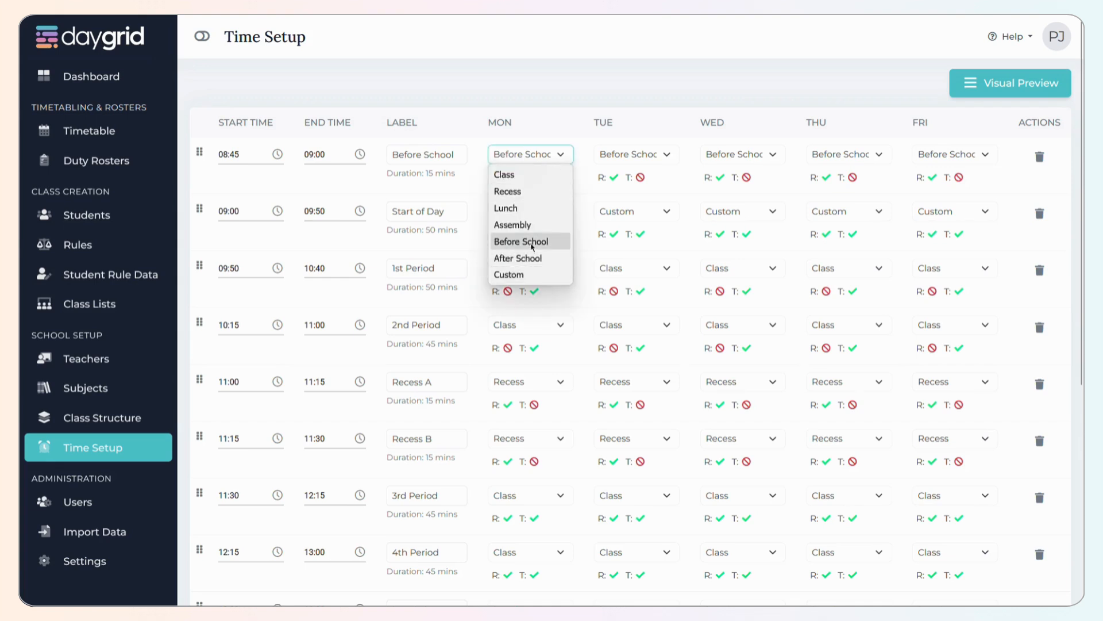
left_click(575, 316)
- Choose Class as the 1st Period's type for Monday, Tuesday and Wednesday
left_click(546, 270)
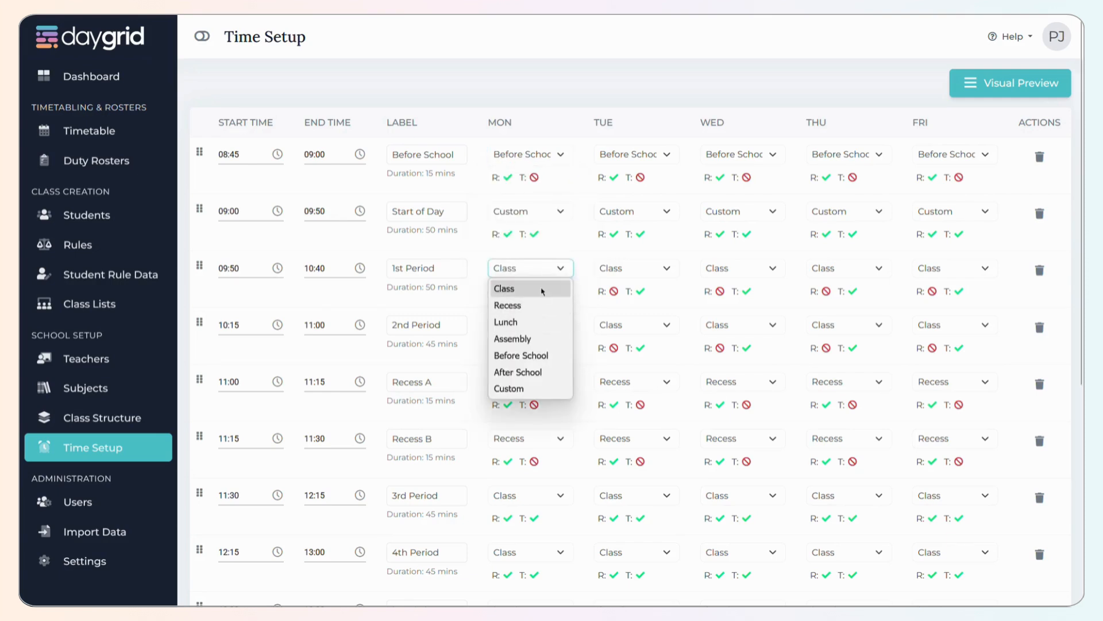
left_click(543, 291)
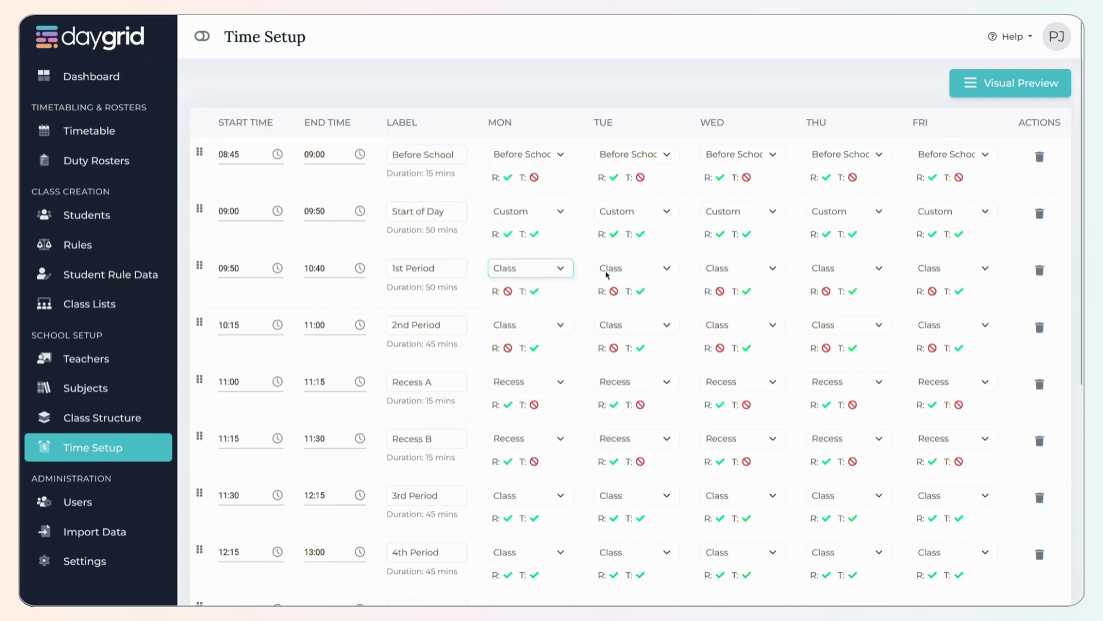
left_click(647, 267)
left_click(659, 288)
left_click(744, 267)
left_click(731, 289)
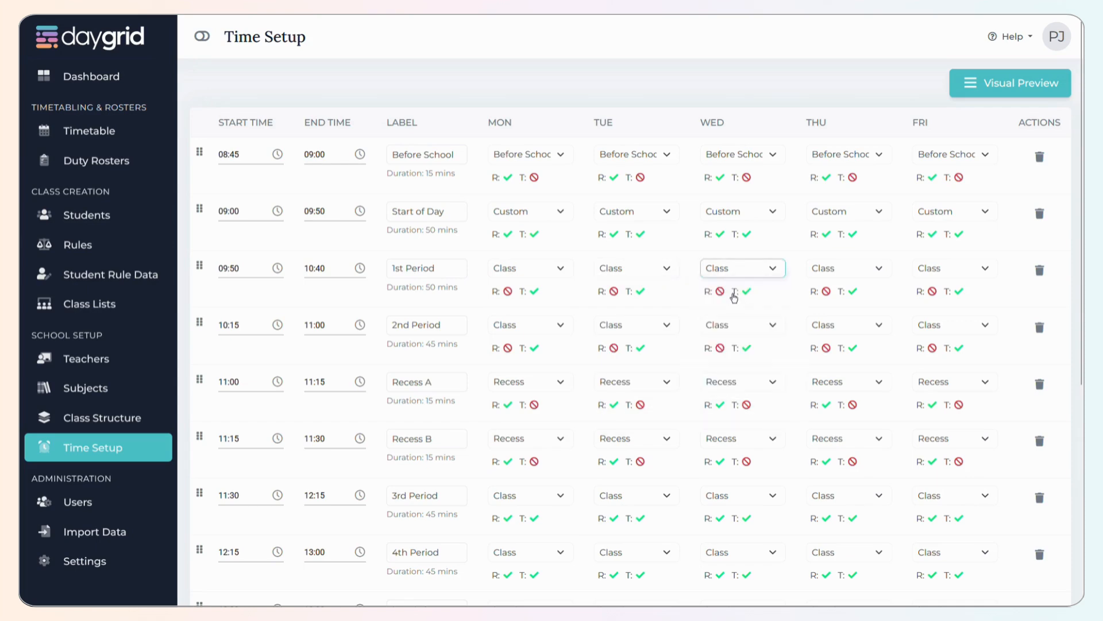
- Delete all existing time periods, working up from After School to the first Before School row
scroll(975, 484, "down", 5)
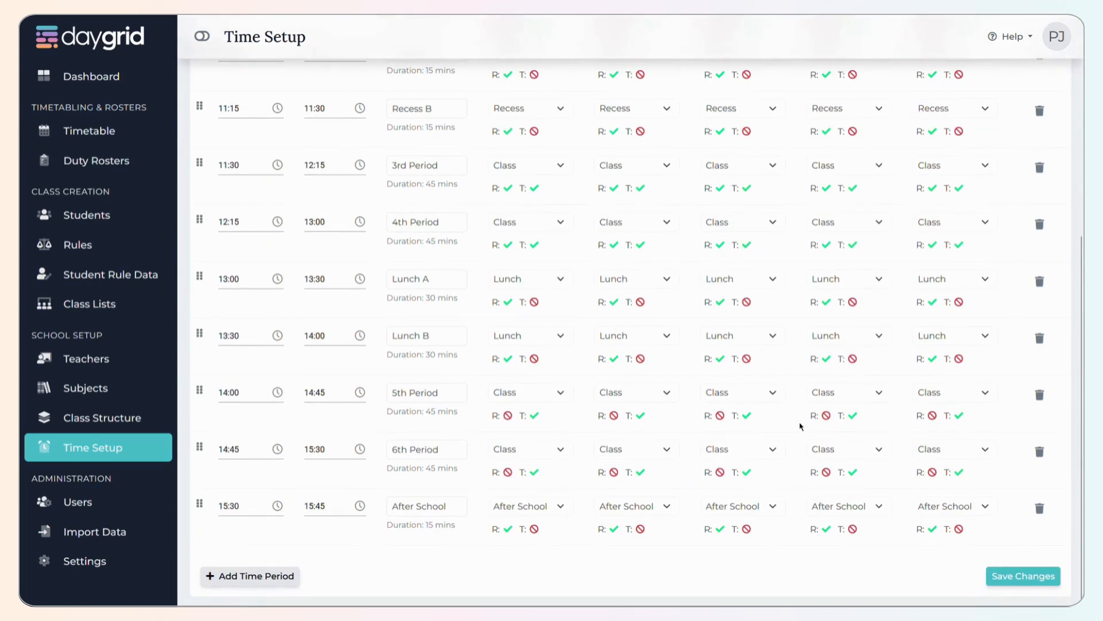
left_click(1039, 508)
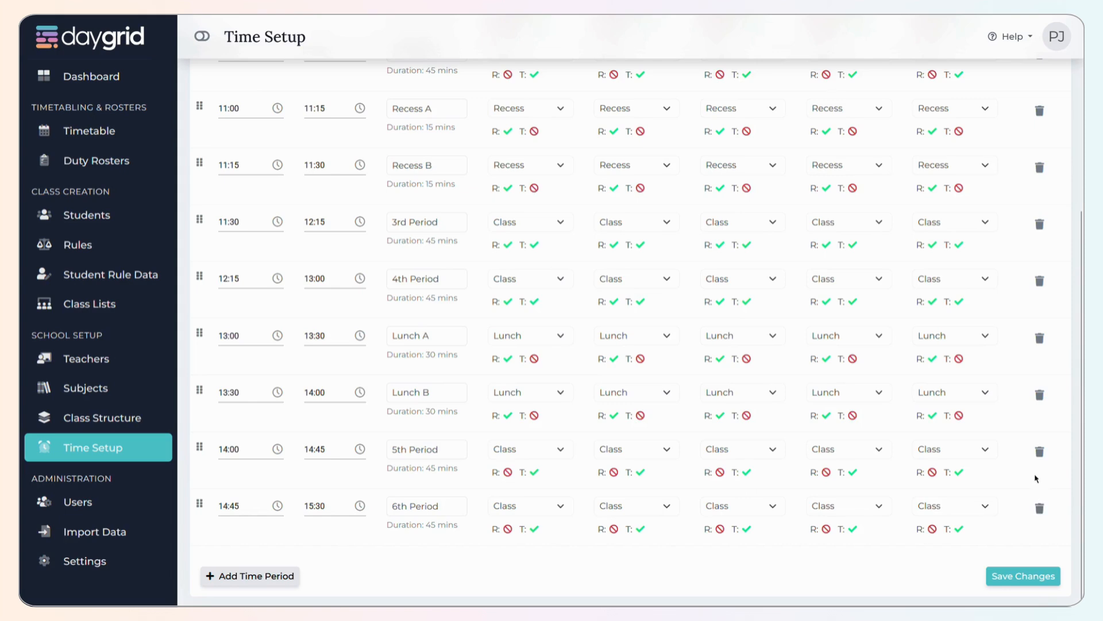
left_click(1039, 508)
left_click(1039, 508)
left_click(1039, 509)
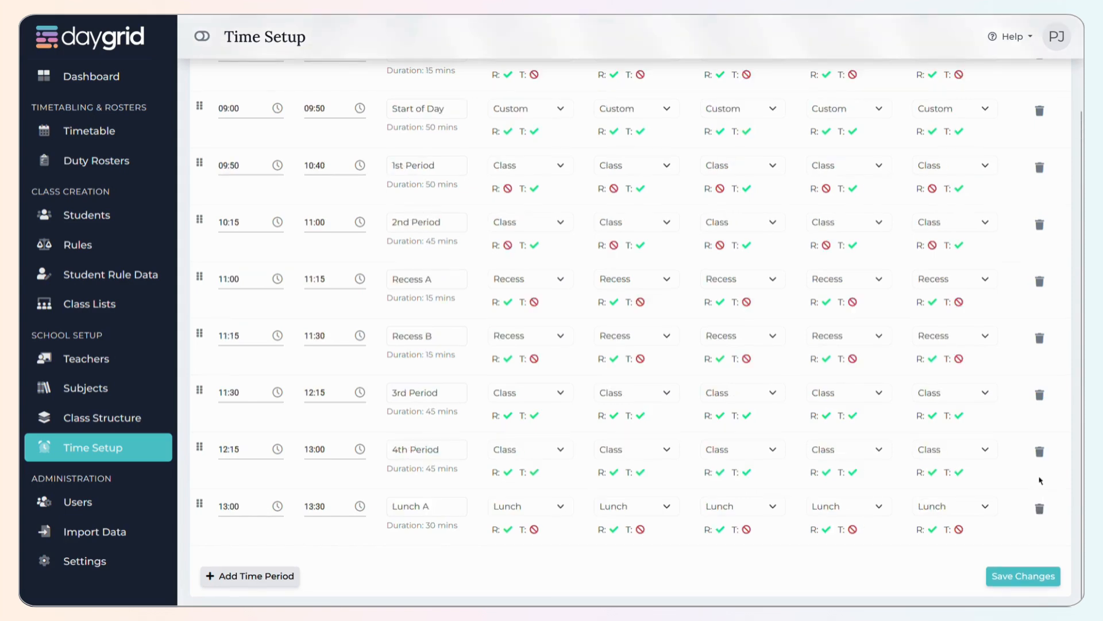
left_click(1039, 508)
left_click(1039, 509)
left_click(1039, 496)
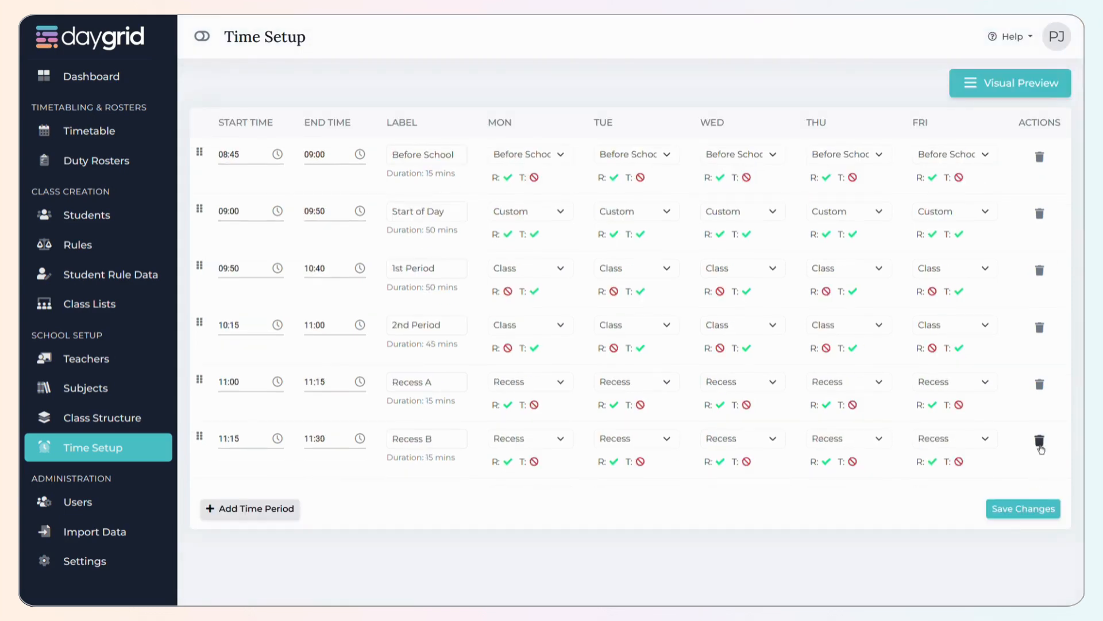
left_click(1040, 440)
left_click(1040, 382)
left_click(1040, 326)
left_click(1039, 270)
left_click(1040, 213)
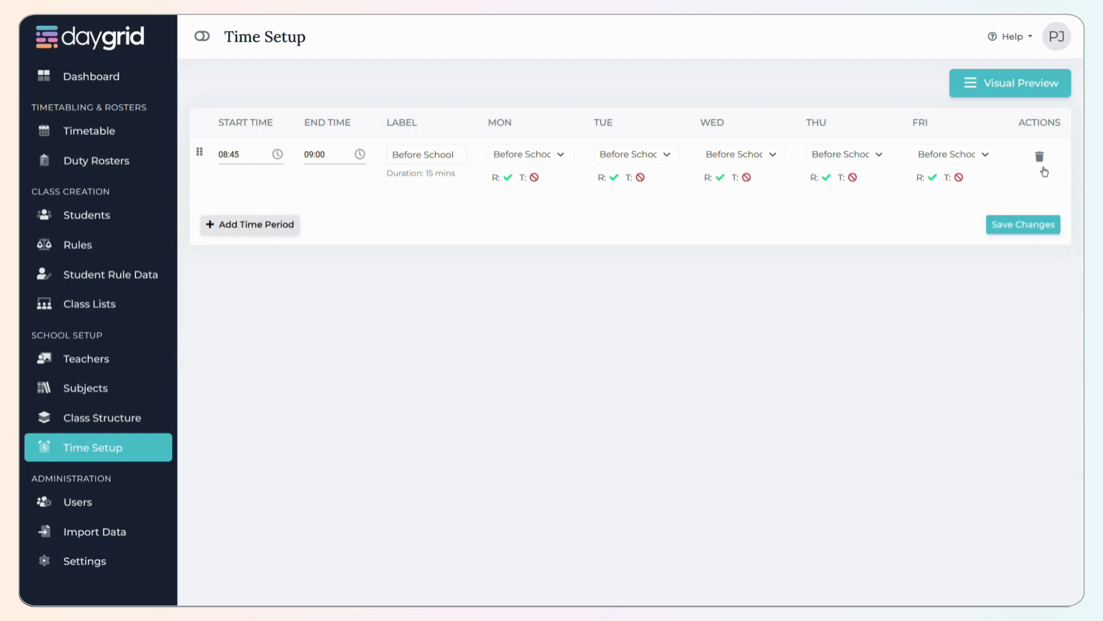
left_click(1039, 156)
- Add a time period from 08:45 to 09:00 and label it Before School
left_click(260, 168)
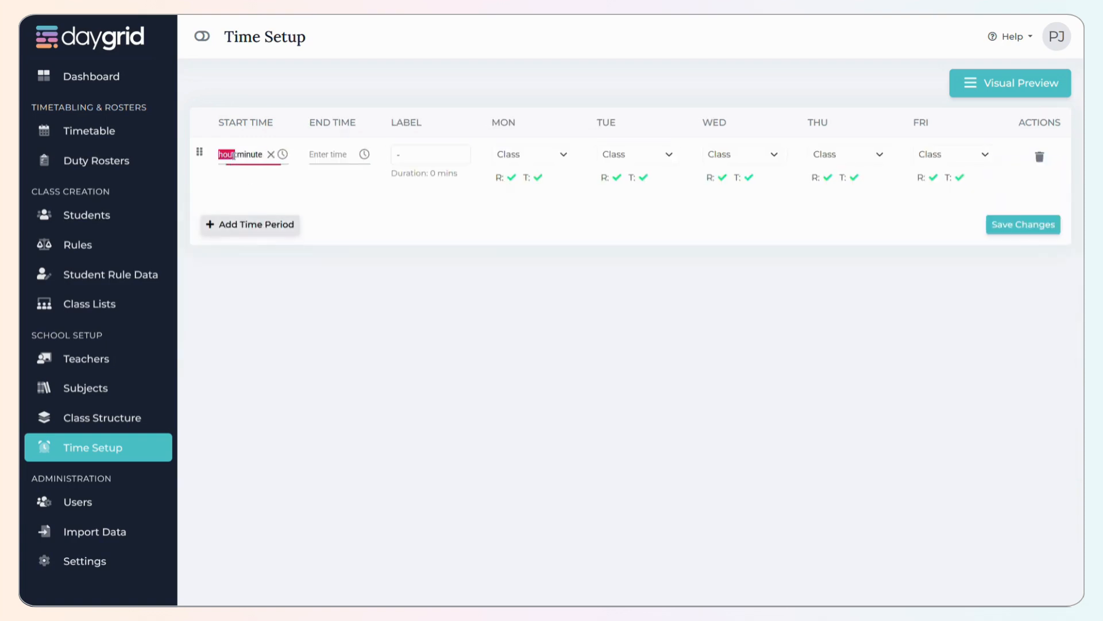
type("0845")
key("Tab")
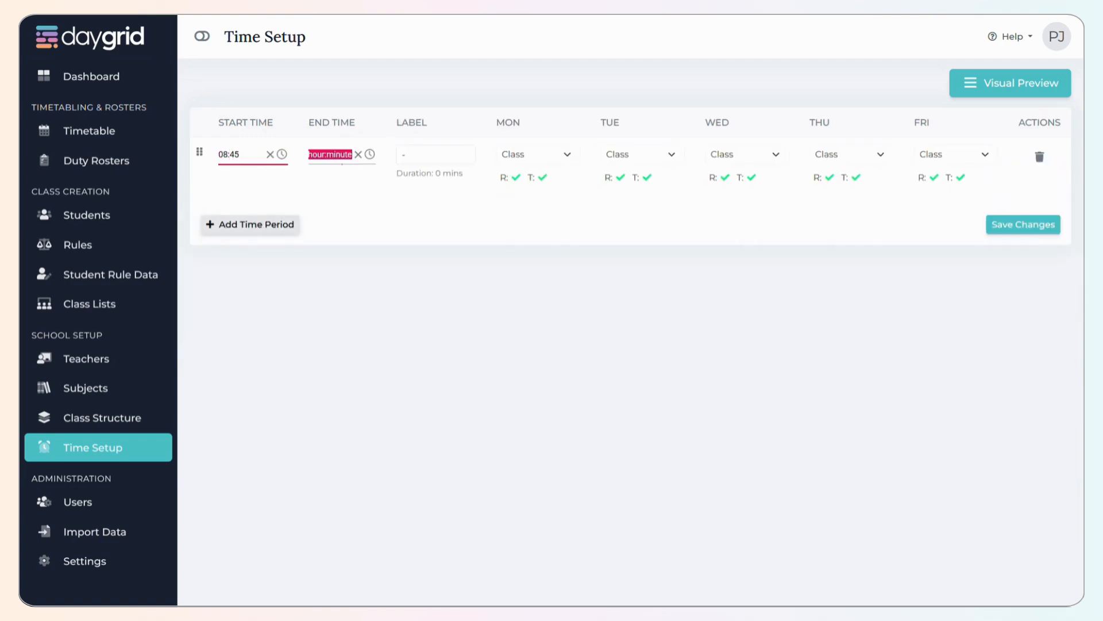
type("09:")
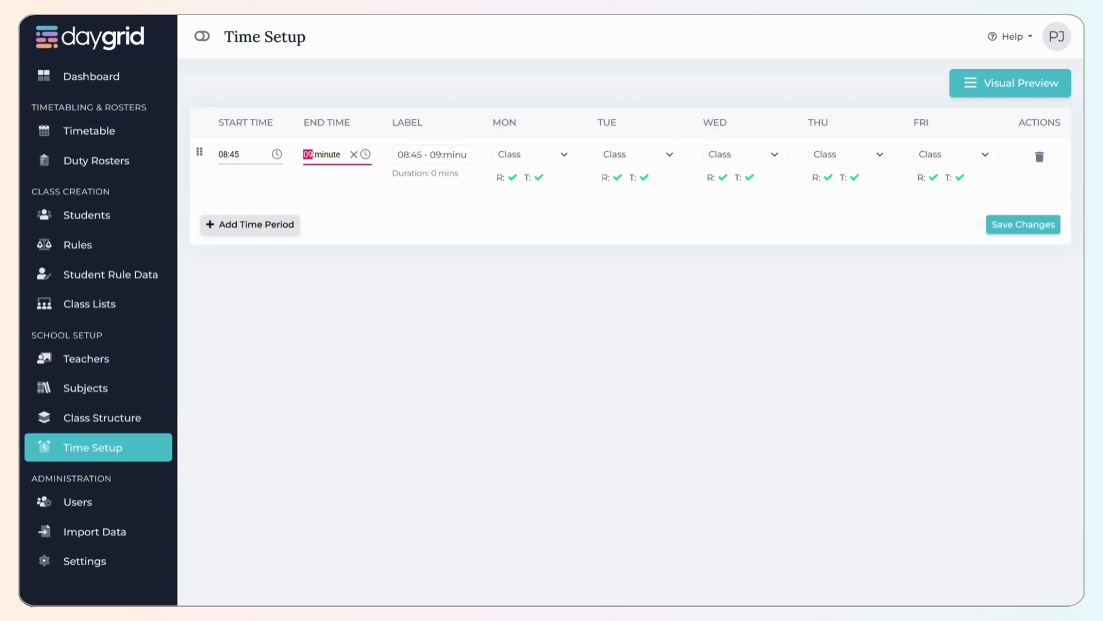
type("00")
key("Tab")
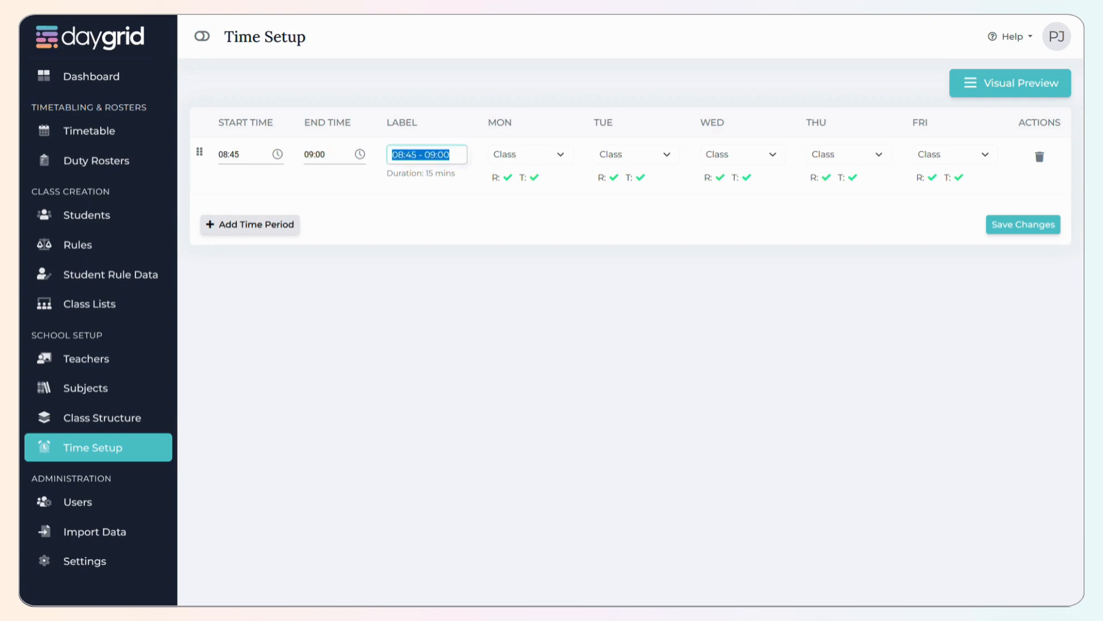
type("Before S")
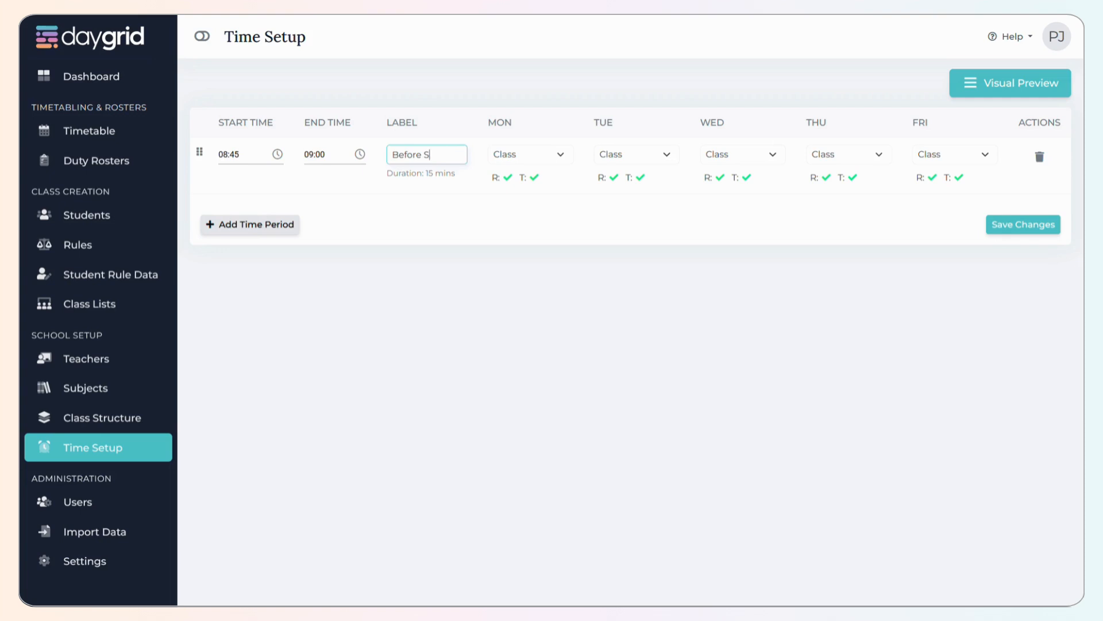
type("chool")
key("Tab")
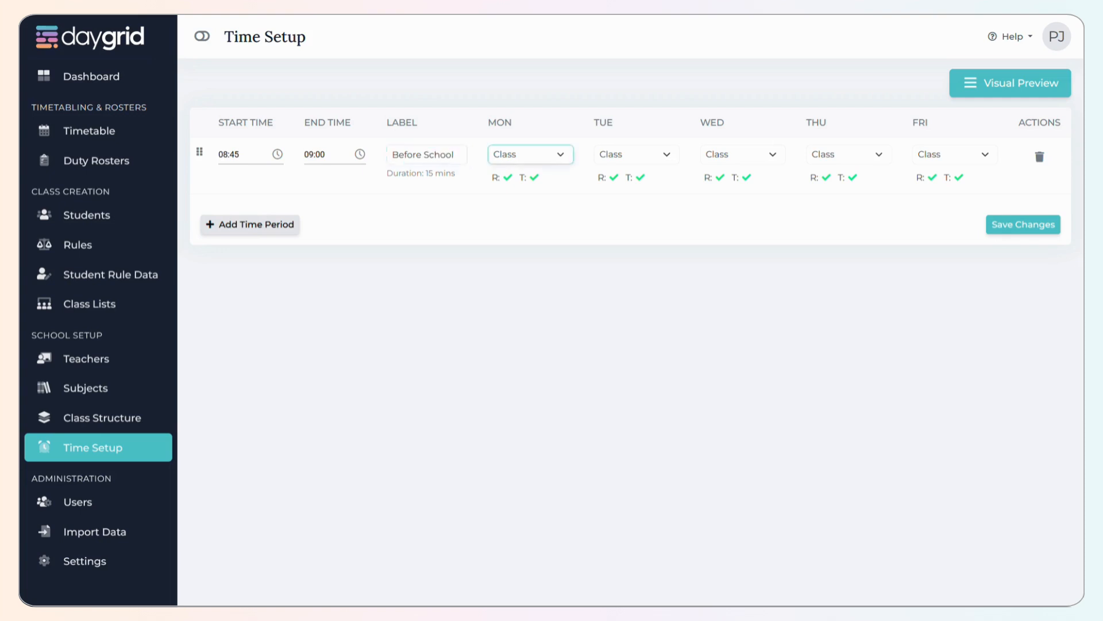
- Set the type of the 08:45 to 09:00 period to Before School for every day from Monday to Friday
left_click(525, 154)
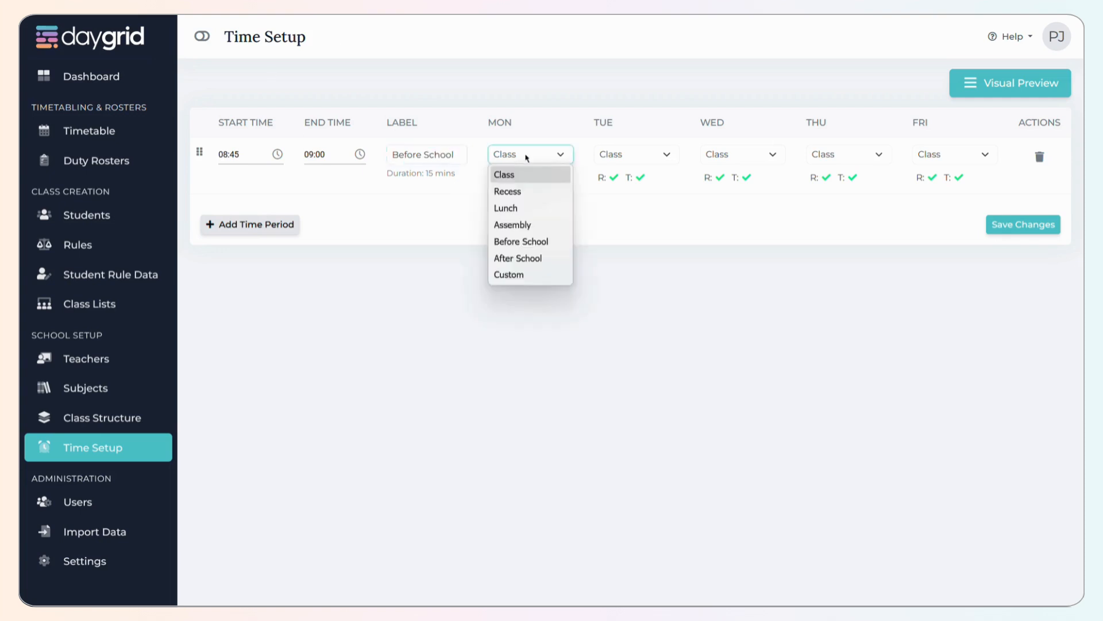
left_click(532, 242)
left_click(631, 154)
left_click(606, 242)
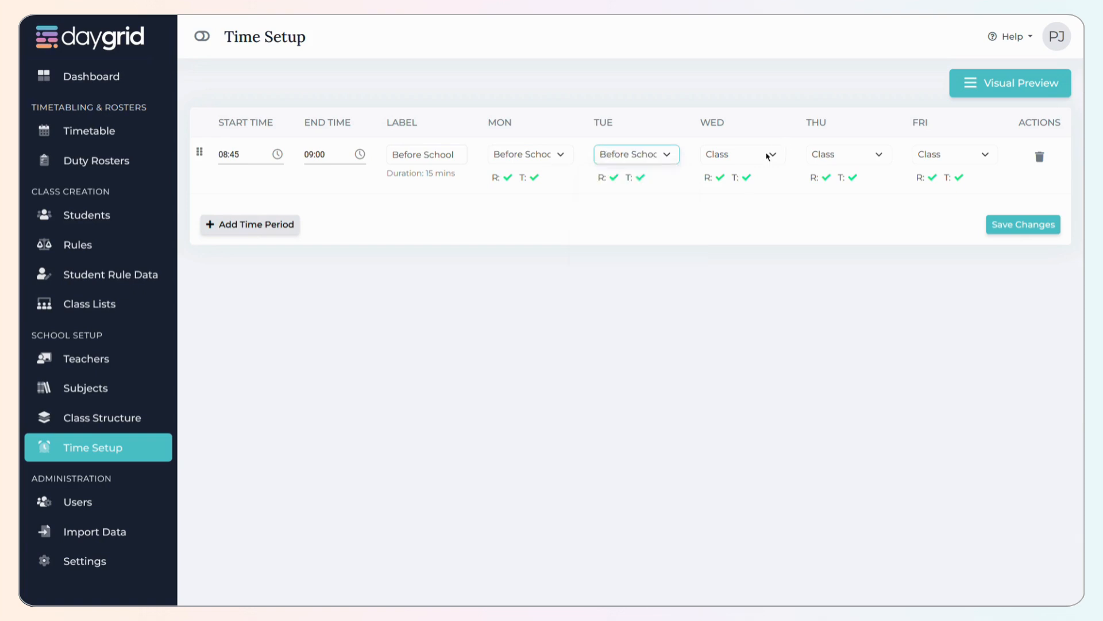
left_click(771, 154)
left_click(738, 245)
left_click(849, 154)
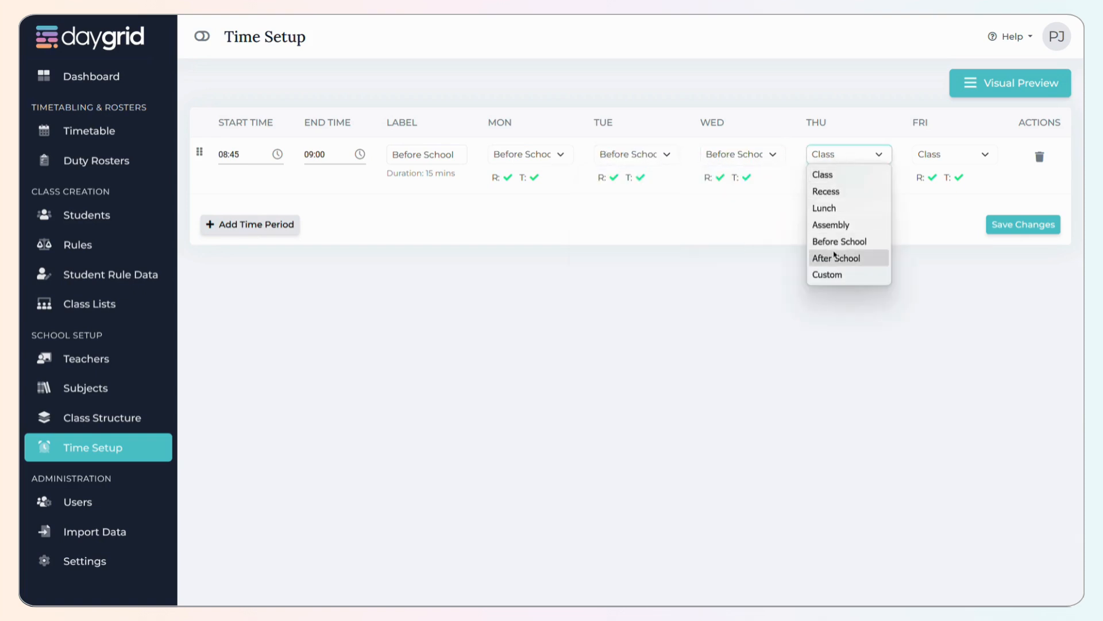
left_click(838, 243)
left_click(954, 154)
left_click(943, 242)
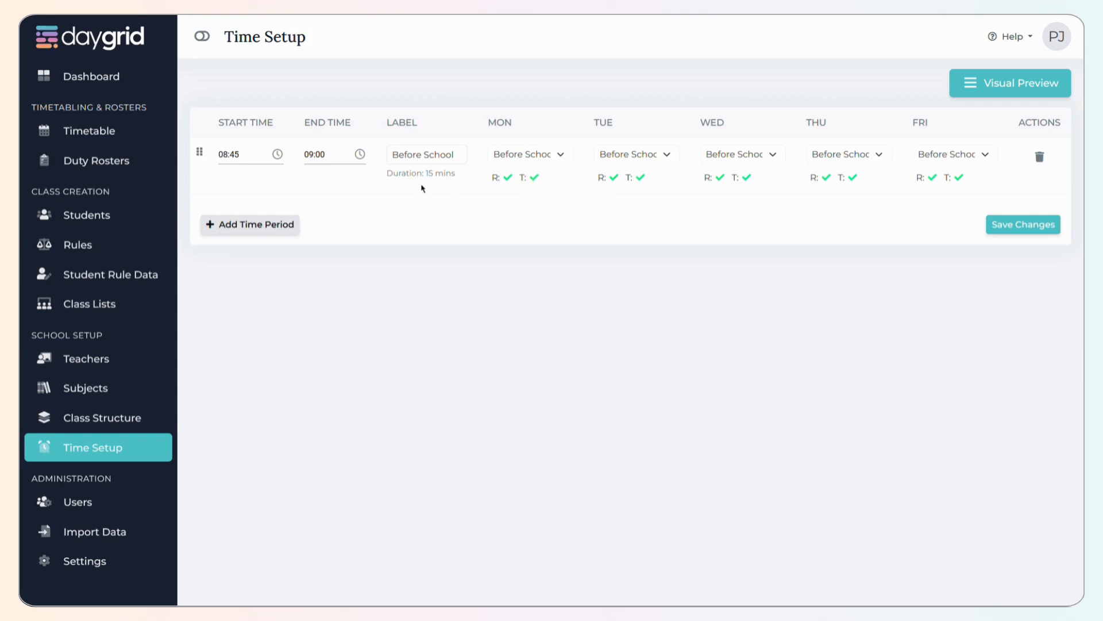
- Disallow timetabling in the Before School period for every day from Monday to Friday
left_click(959, 178)
left_click(932, 179)
left_click(852, 178)
left_click(826, 178)
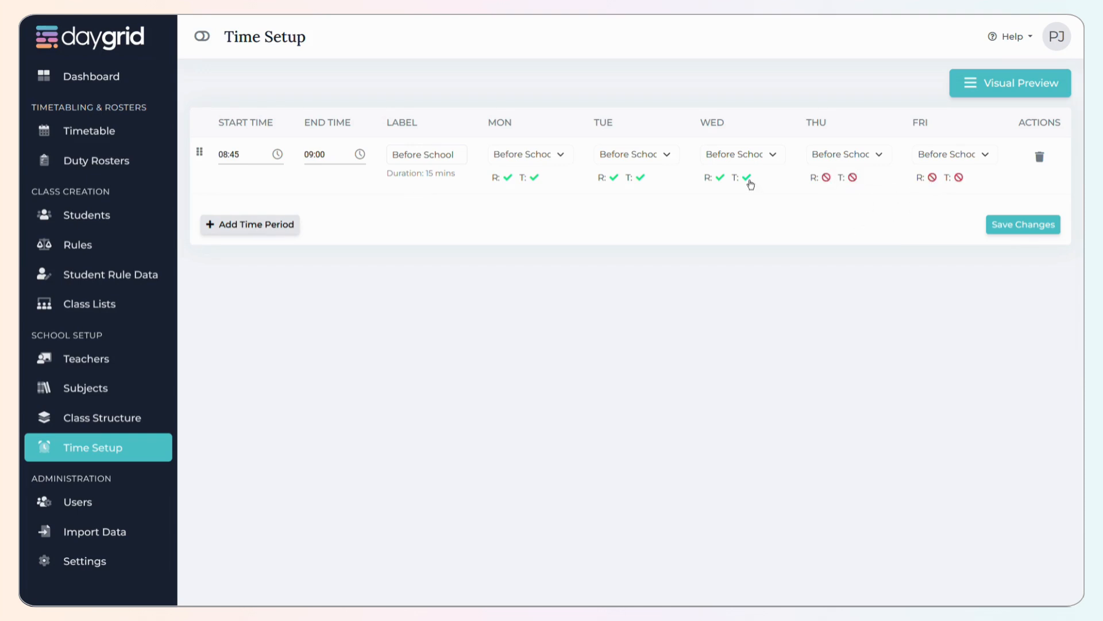
left_click(823, 178)
left_click(931, 178)
left_click(746, 178)
left_click(640, 178)
left_click(534, 177)
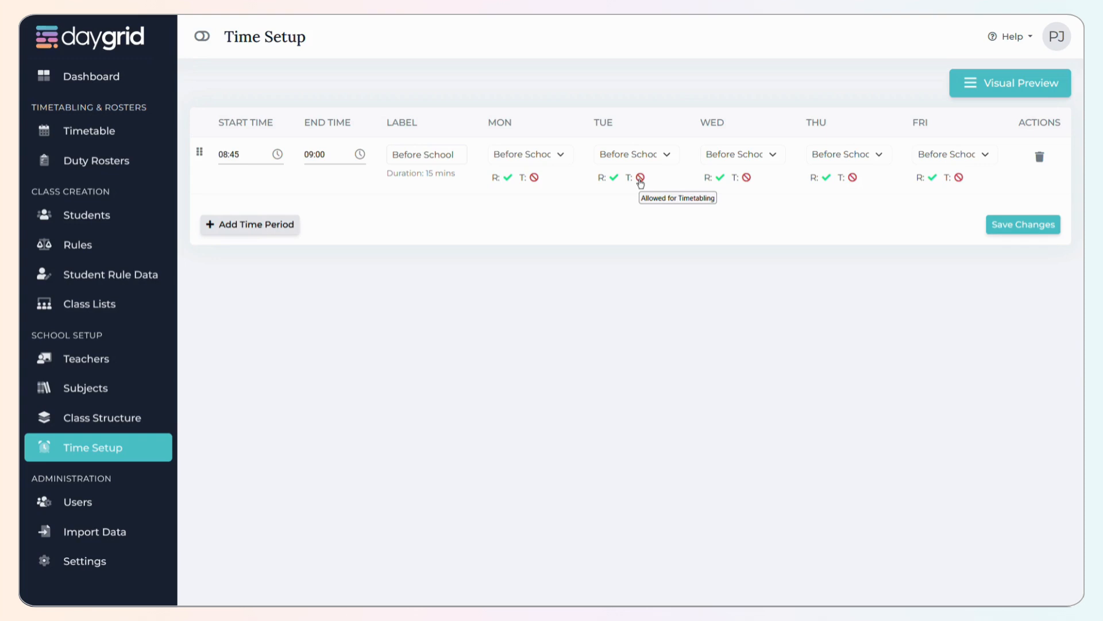
- Add a second time period from 09:00 to 09:30, keeping its default time-range label
left_click(244, 225)
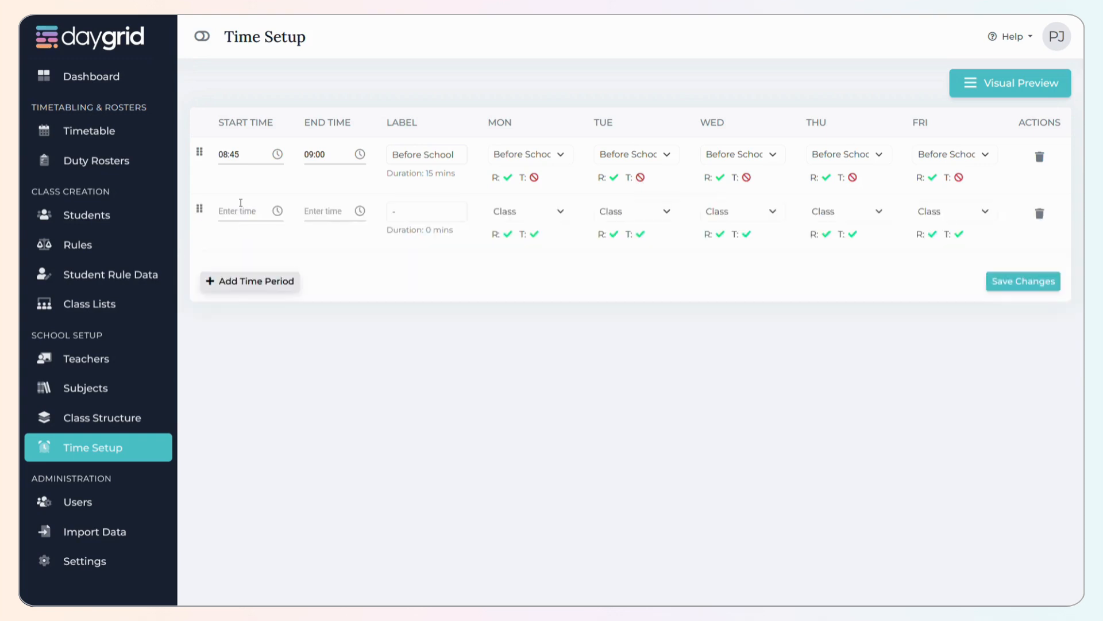
left_click(230, 211)
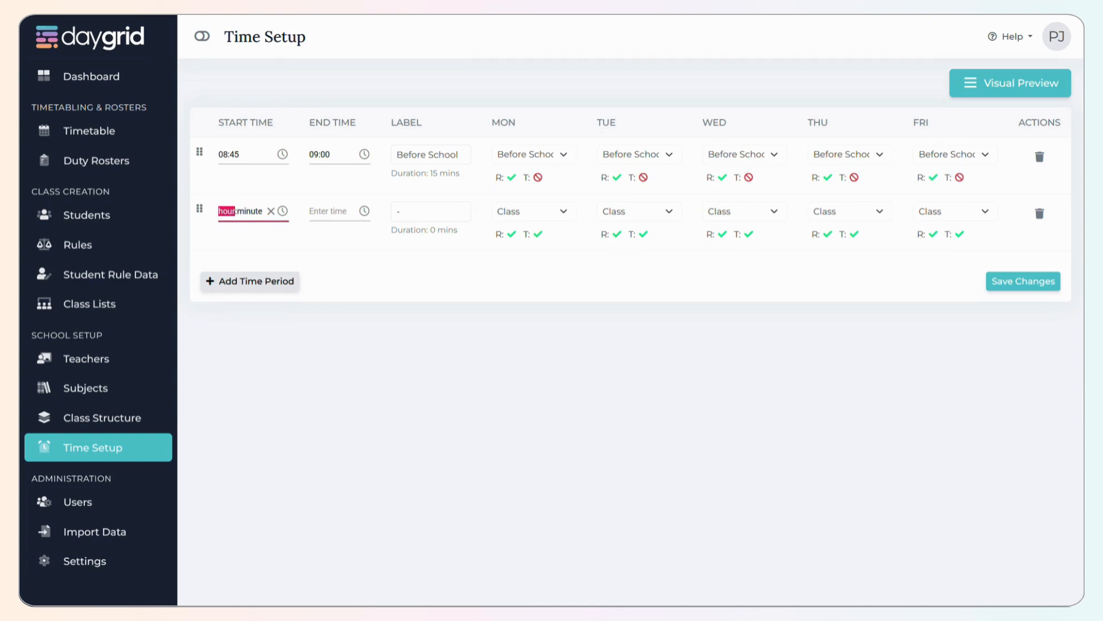
type("0000")
key("Tab")
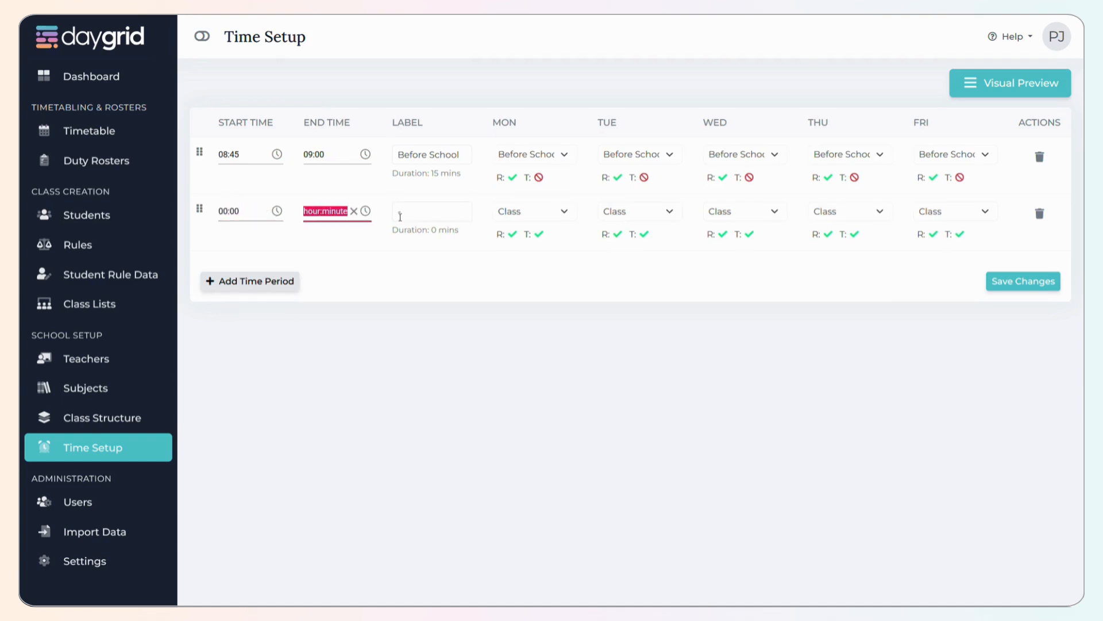
left_click(222, 212)
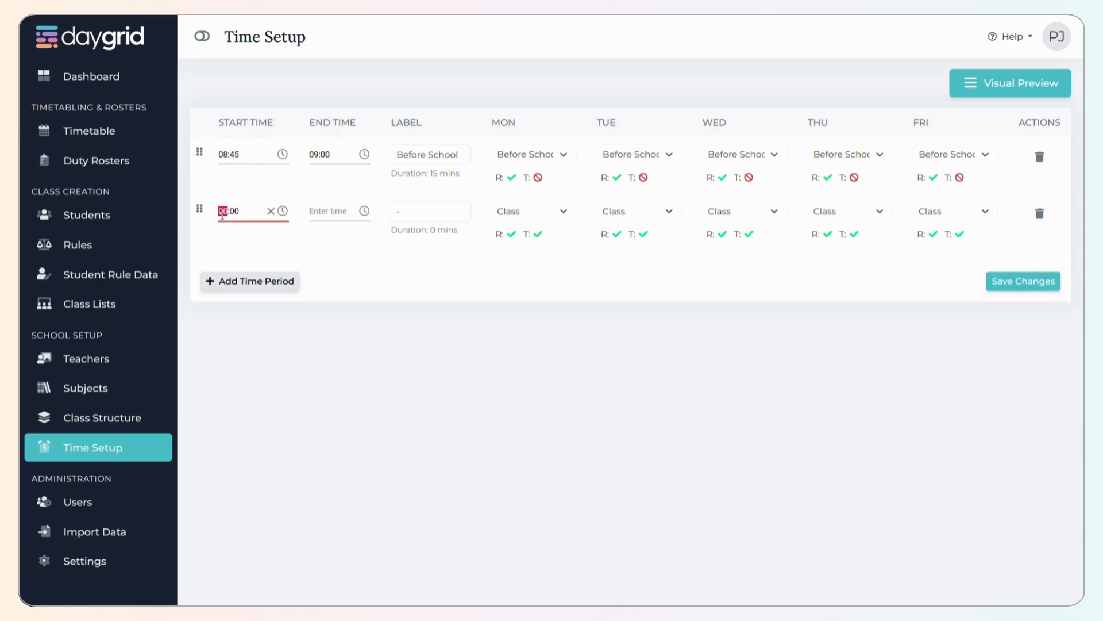
type("09")
key("Tab")
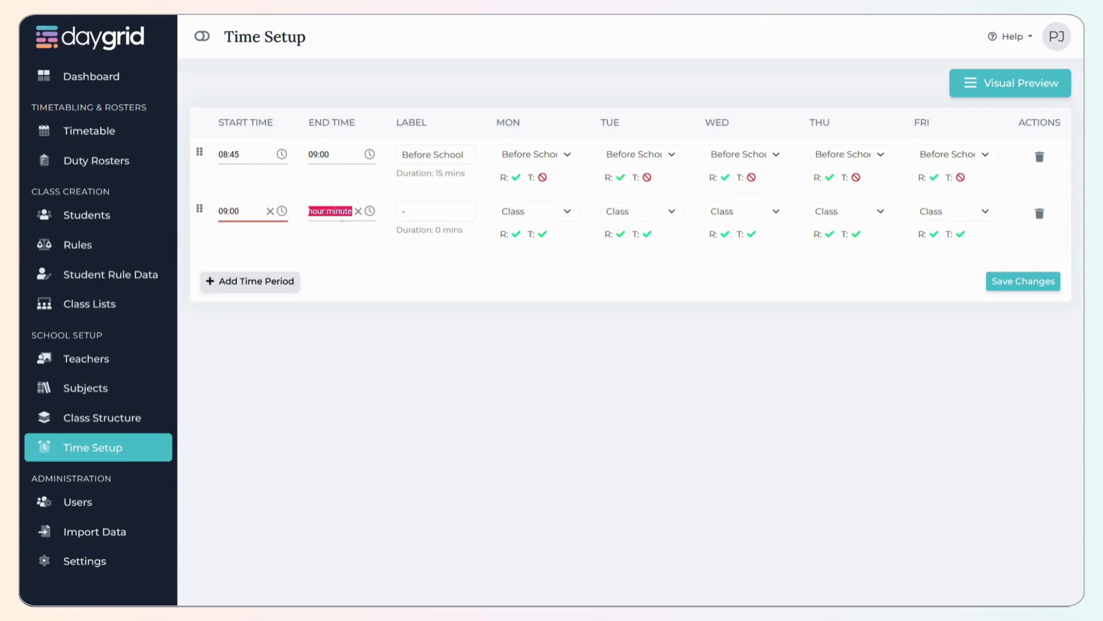
type("0930")
key("Tab")
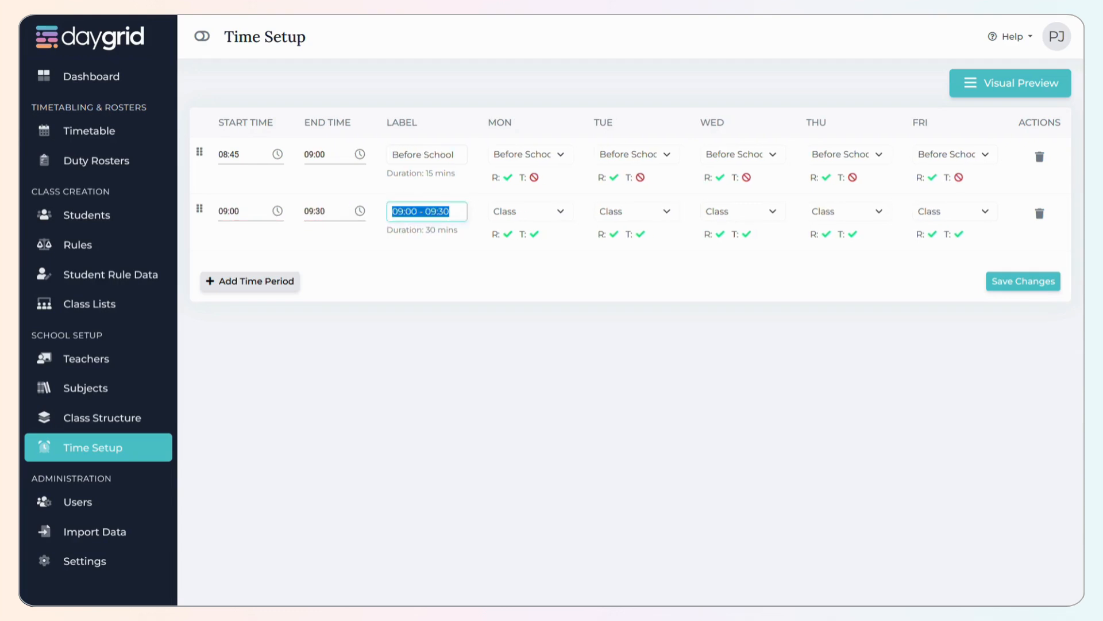
- Disallow rostering (R) in the 09:00 to 09:30 period for every day from Monday to Thursday
left_click(507, 234)
left_click(614, 233)
left_click(722, 233)
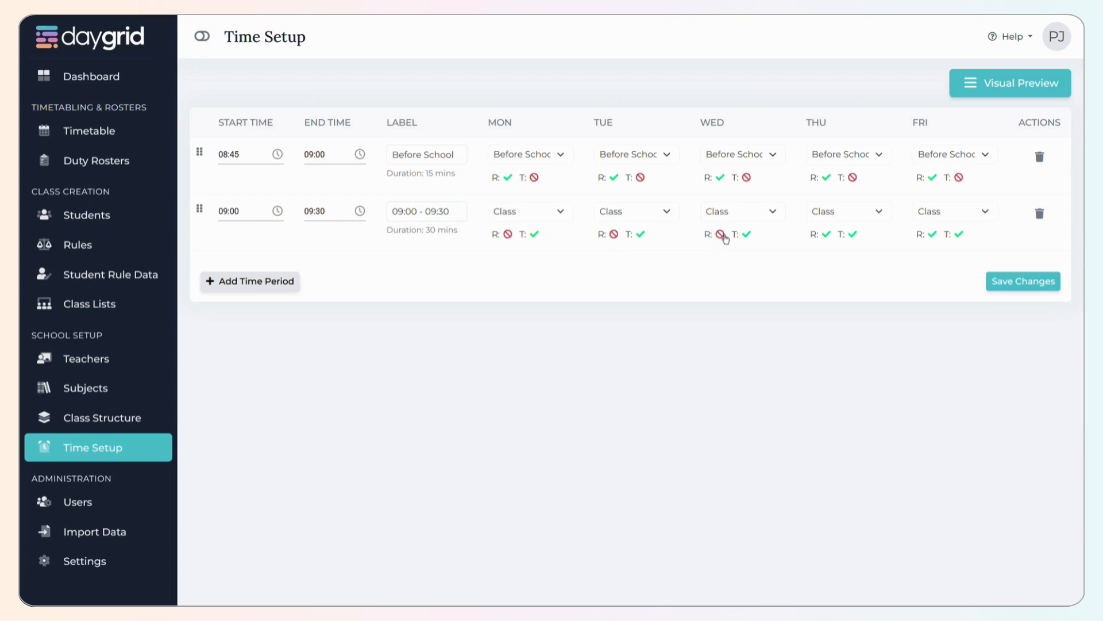
left_click(827, 233)
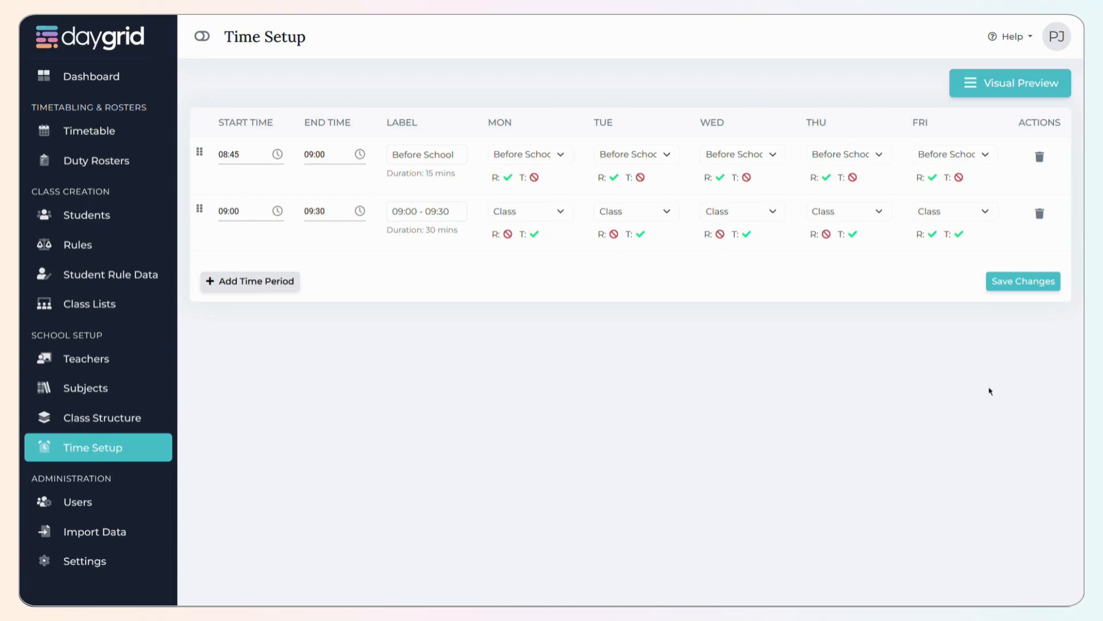
- Save the time period changes and review the updated school day in the visual preview
left_click(1014, 82)
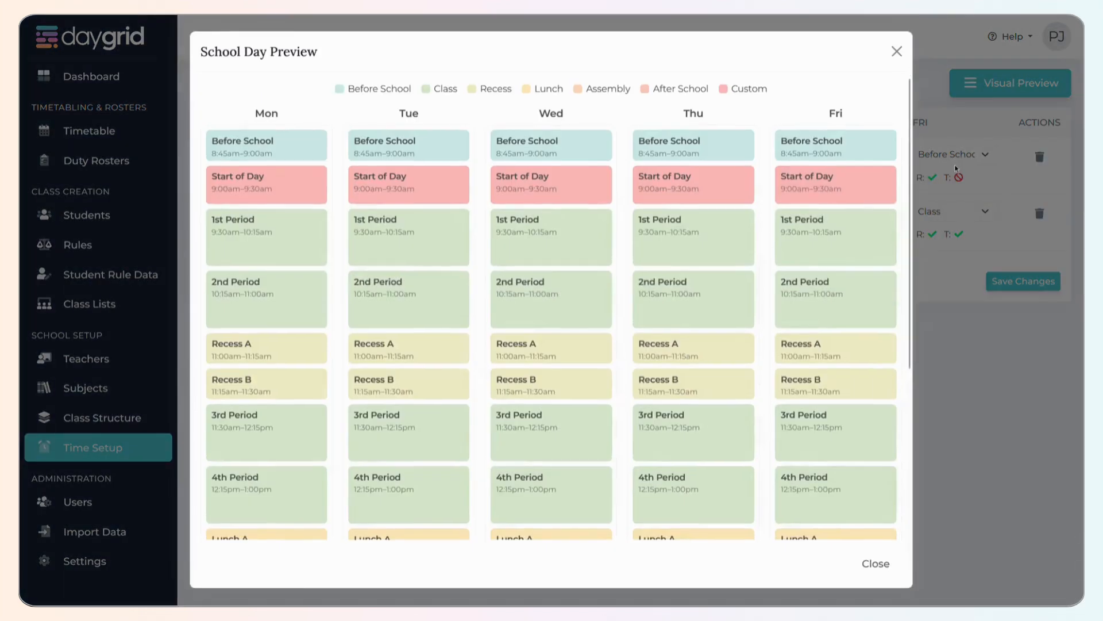
left_click(897, 52)
left_click(1032, 283)
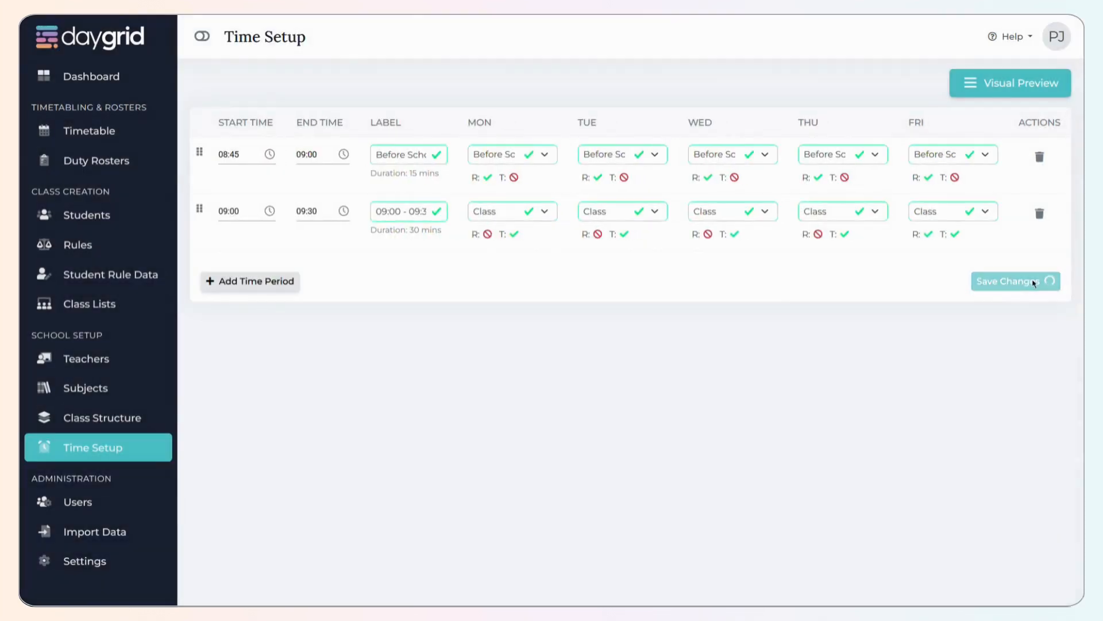
left_click(984, 83)
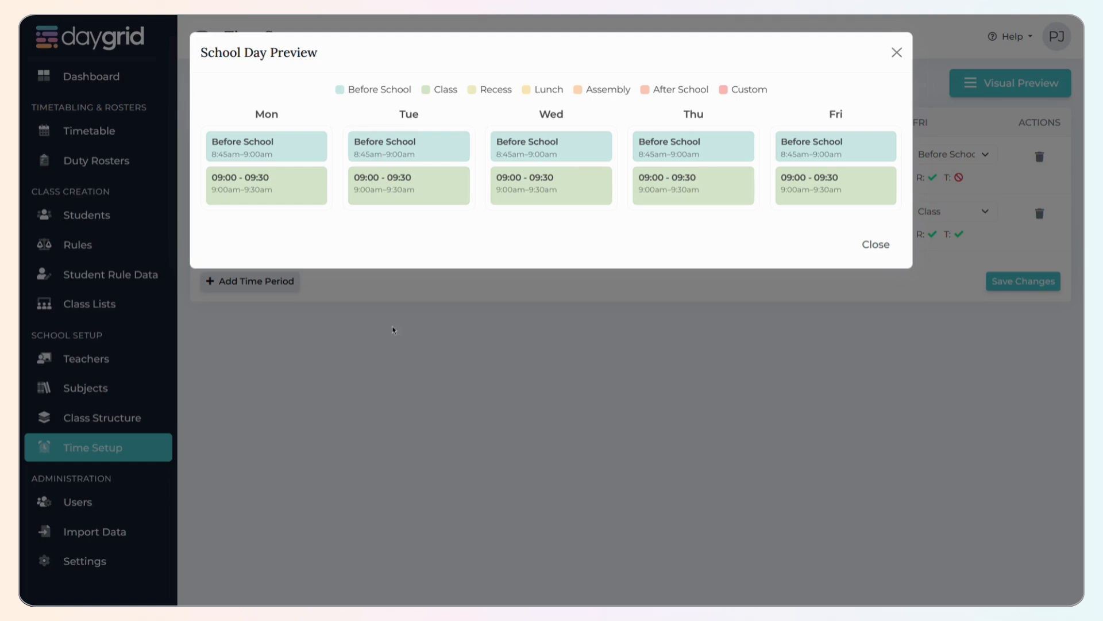
left_click(877, 242)
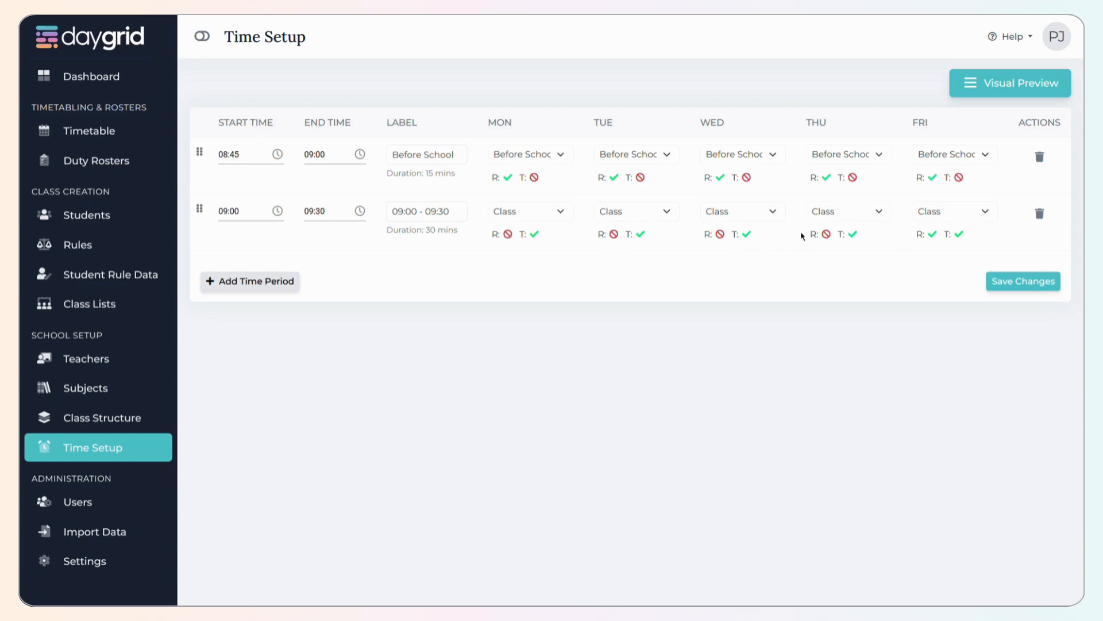
- Disallow rostering (R) in the 09:00 to 09:30 period on Friday as well
left_click(932, 235)
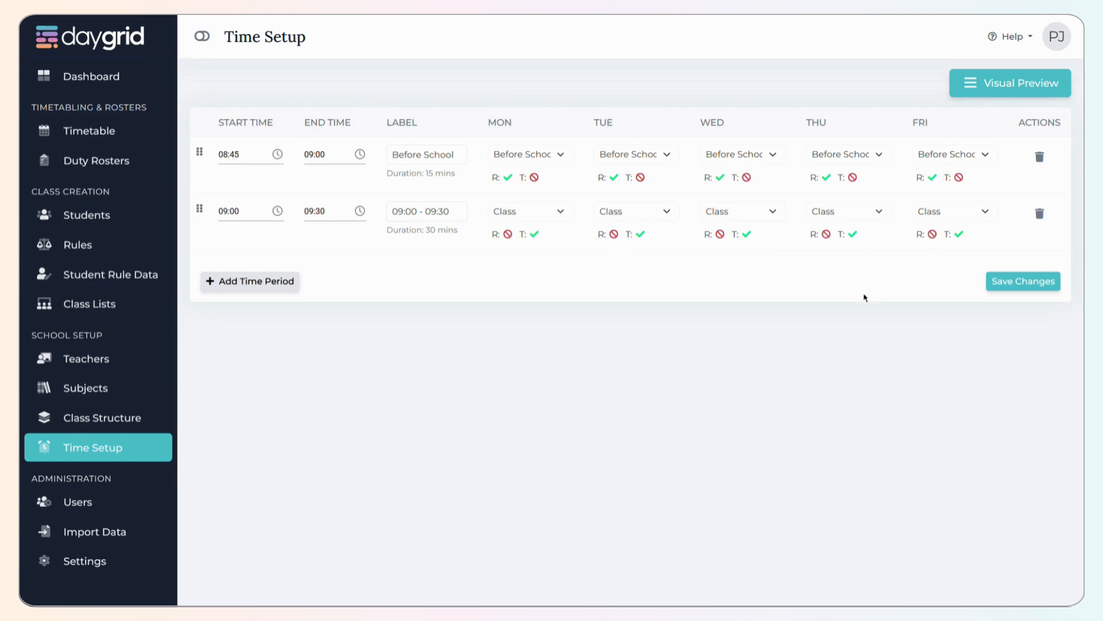